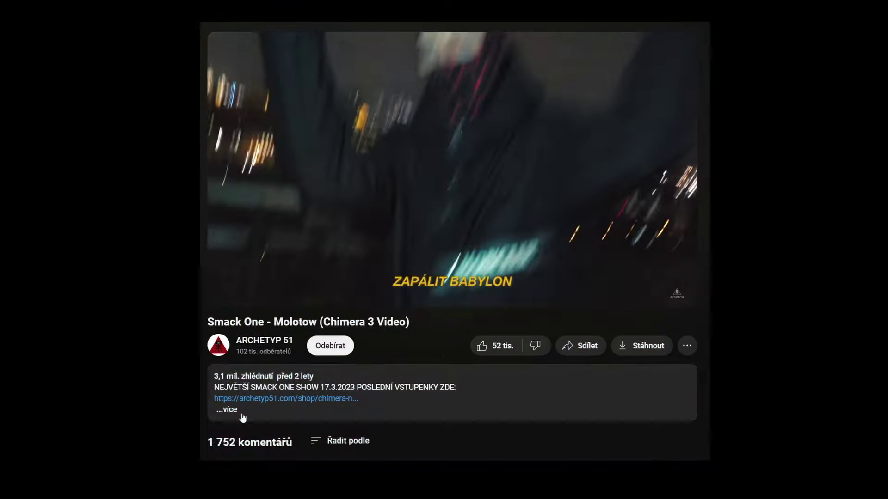
Step: Expand the description below the Smack One - Molotow video
left_click(242, 417)
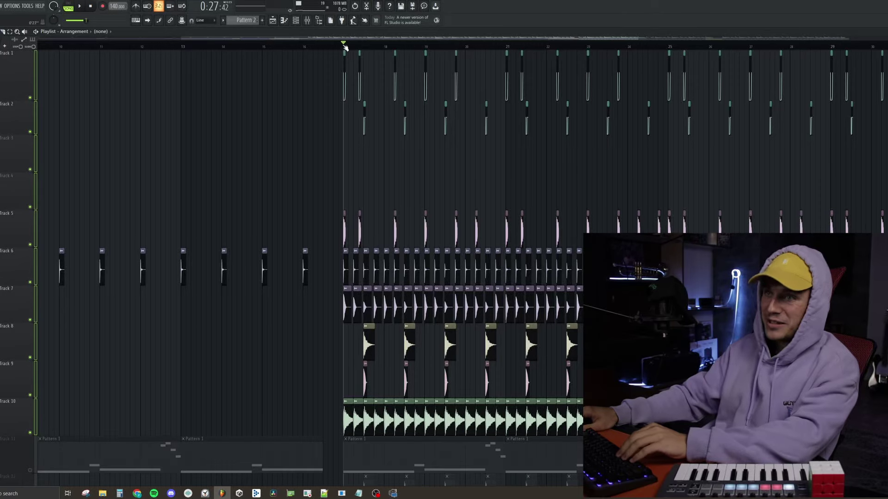
Step: Play back the start of the drop from bar 17 of the arrangement
key("space")
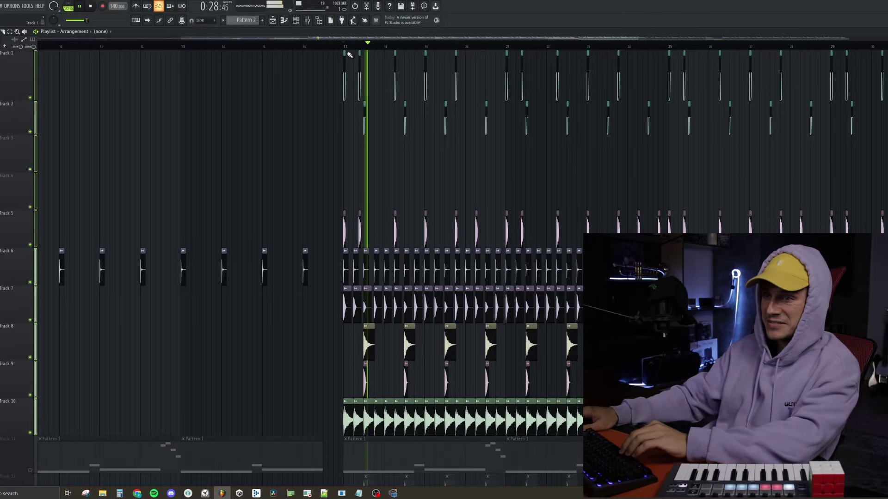
key("space")
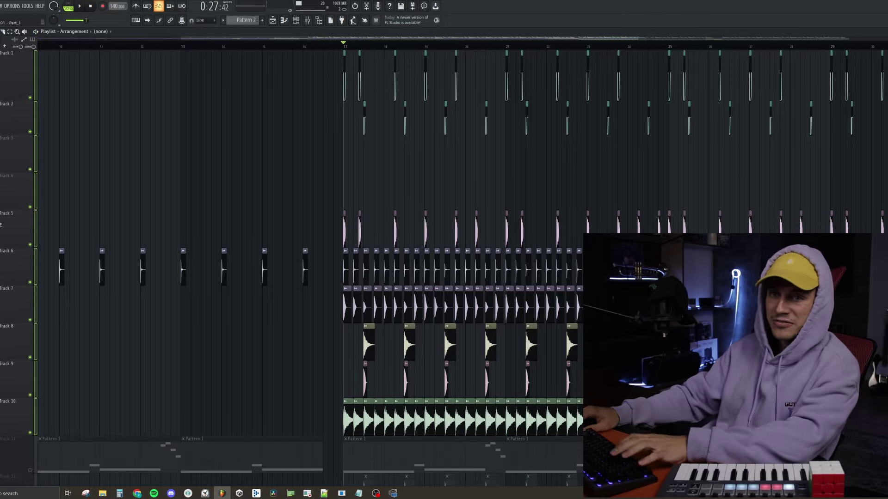
Step: Solo Track 11 in the playlist and play its Pattern 1 melody from bar 13
right_click(30, 245)
right_click(183, 191, "ctrl")
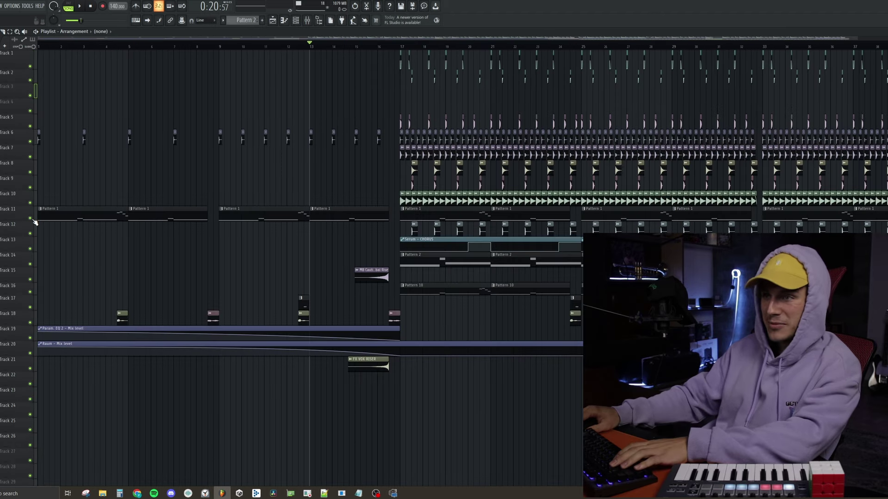
right_click(32, 219)
key("space")
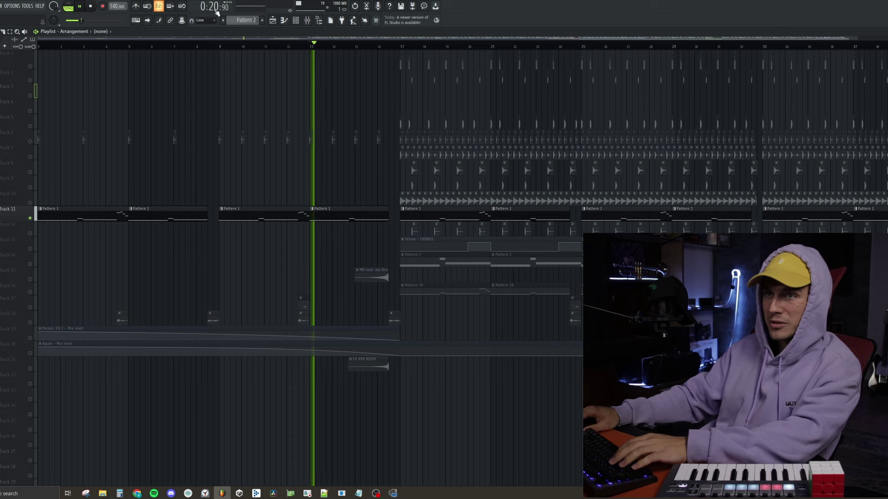
key("space")
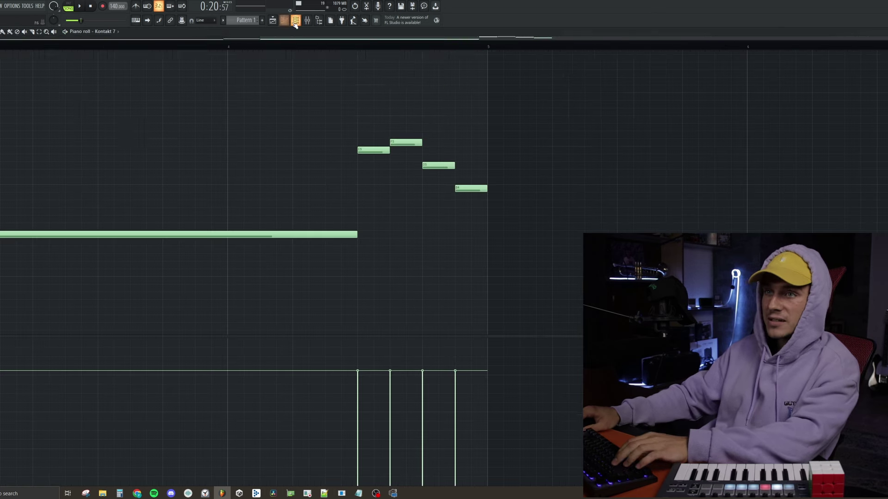
Step: Add a UVIWorkstation channel and load the Augmented Orchestra brass preset V Brass Marcato Long
left_click(297, 22)
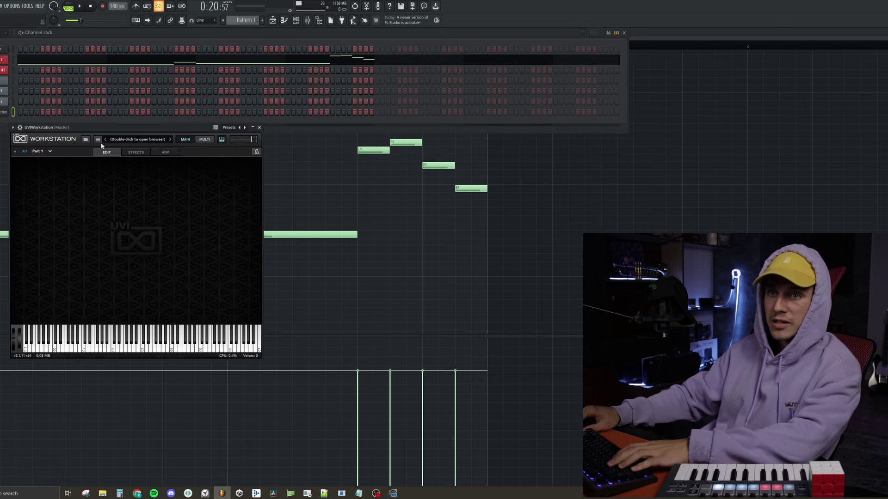
left_click(86, 140)
left_click(36, 194)
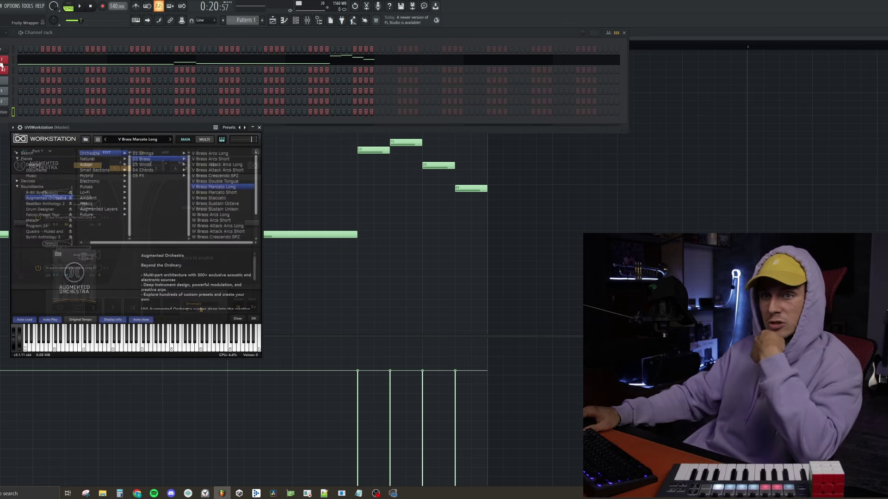
Step: Copy the melody notes from the Kontakt 7 channel and paste them into the UVIWorkstation channel
right_click(0, 64)
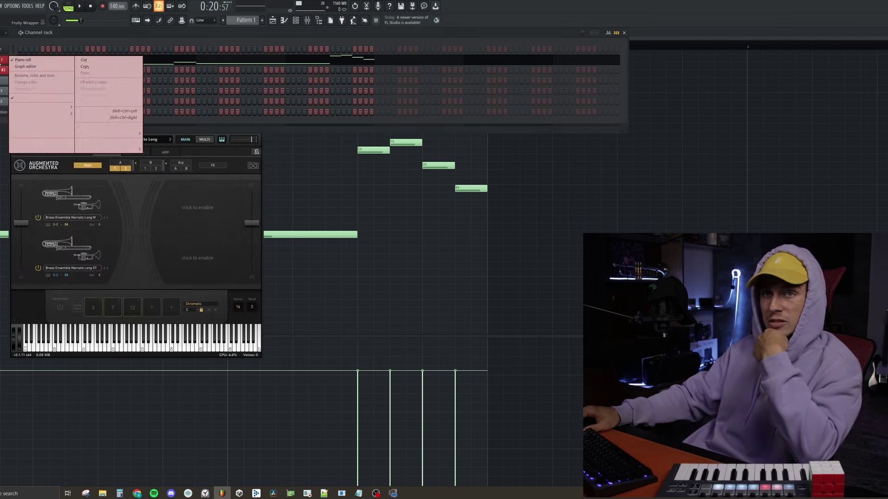
left_click(110, 69)
right_click(2, 112)
left_click(88, 126)
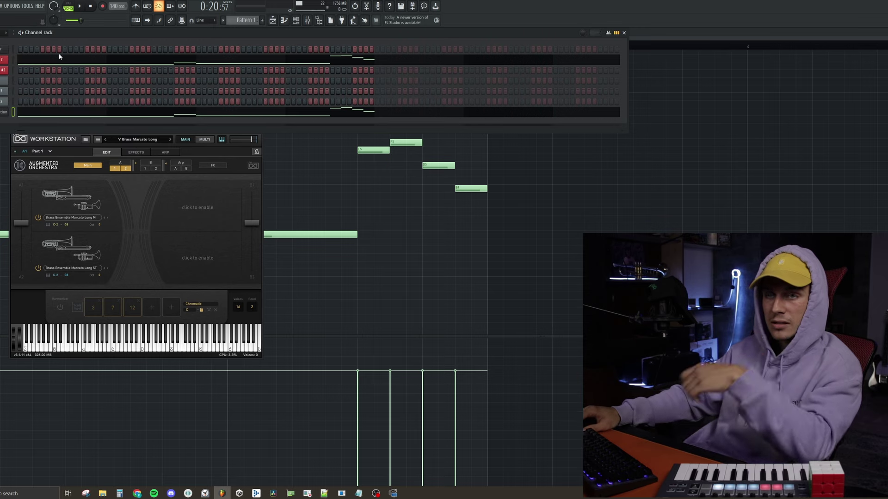
Step: Transpose the UVIWorkstation notes down one octave and play Pattern 1 in pattern mode
left_click(70, 5)
key("space")
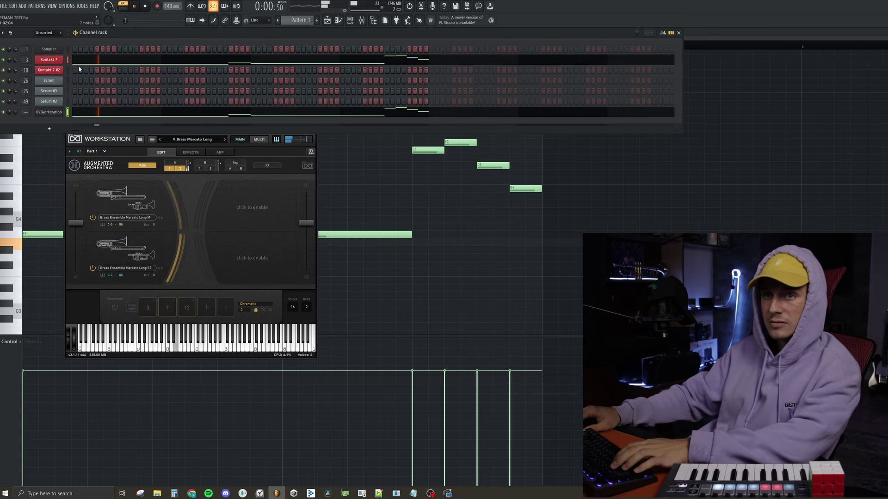
left_click(119, 115)
key("space")
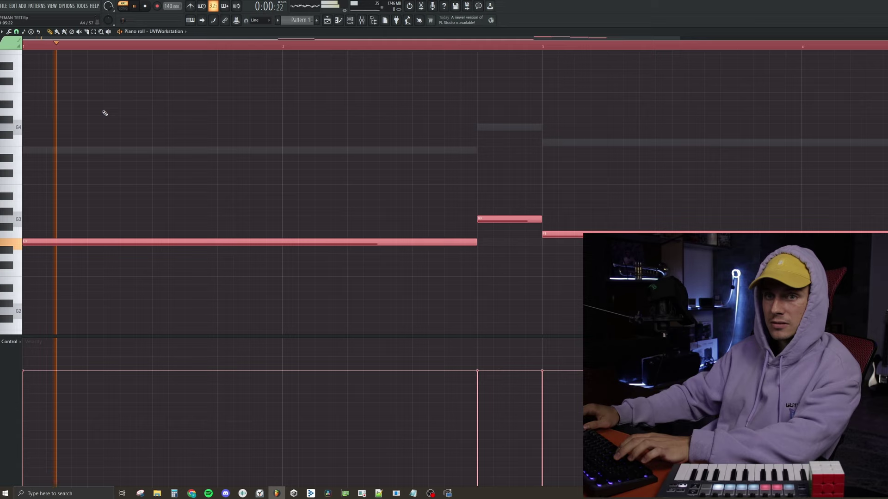
key("F7")
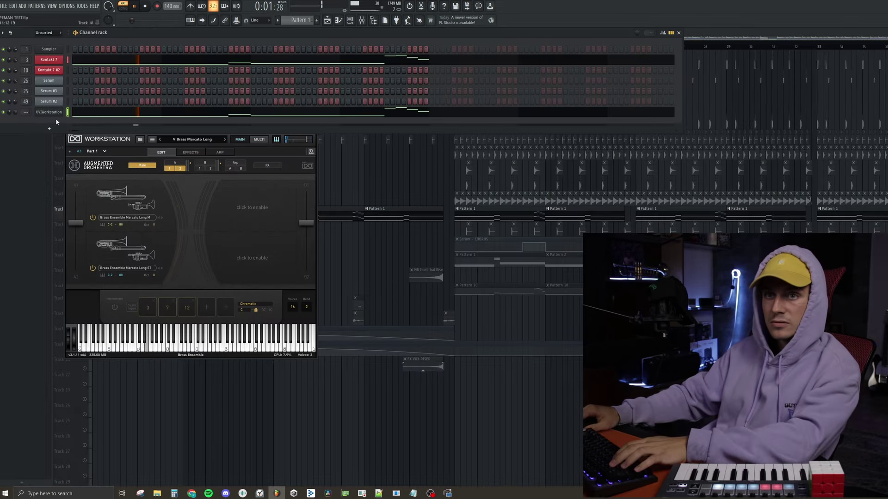
Step: Show UVIWorkstation's FX page and route its channel to mixer track 17
left_click(59, 113)
left_click(58, 112)
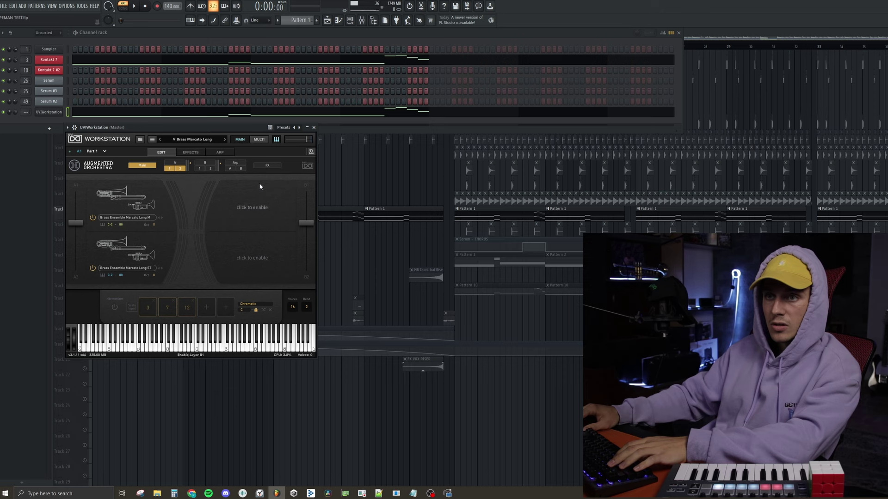
left_click(267, 165)
left_click(175, 163)
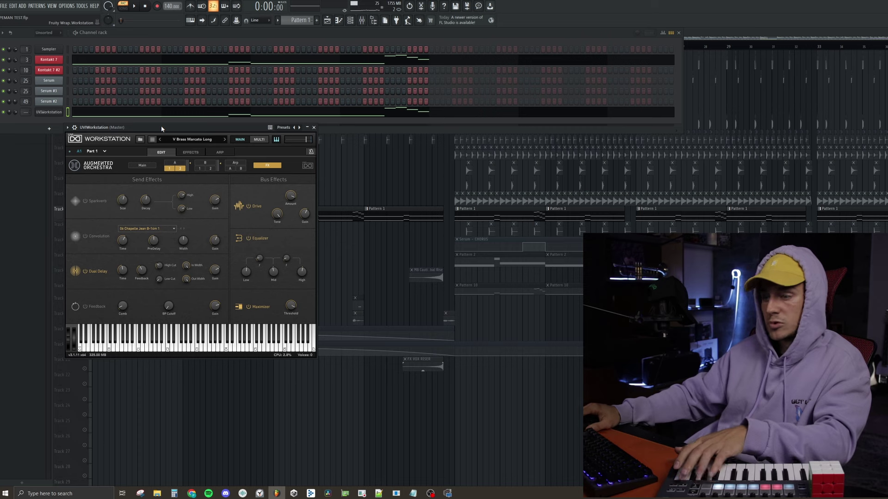
key("ctrl+l")
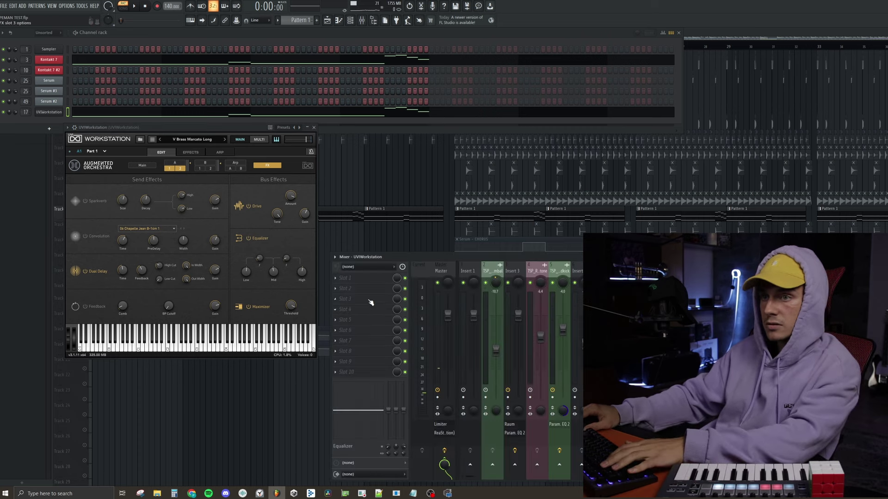
Step: Work through the effect slots of the UVIWorkstation mixer track and delete Raum from its second slot
left_click(367, 276)
left_click(555, 276)
key("F12")
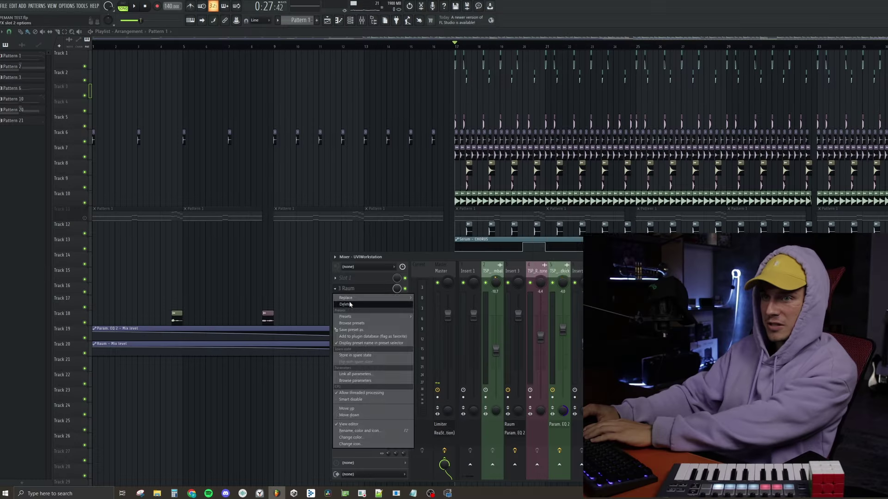
left_click(353, 290)
left_click(352, 290)
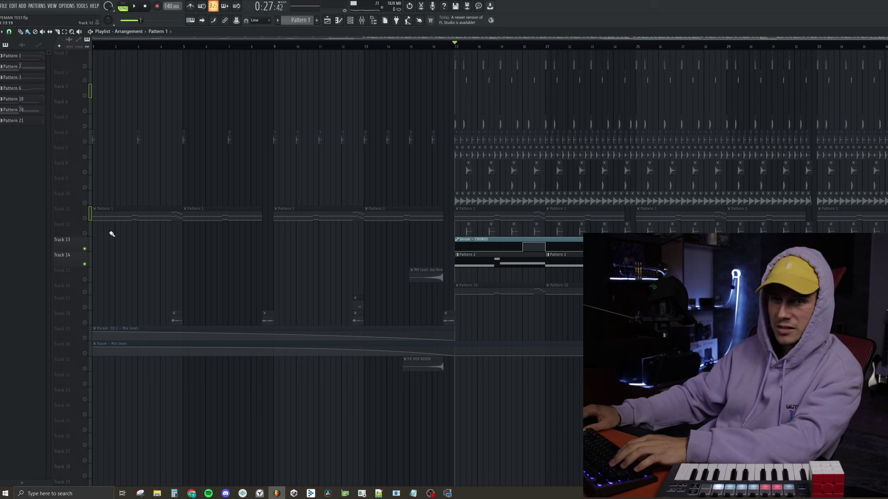
Step: Unmute Tracks 12 and 16 in the playlist and mute Track 14
left_click(85, 233)
left_click(86, 292)
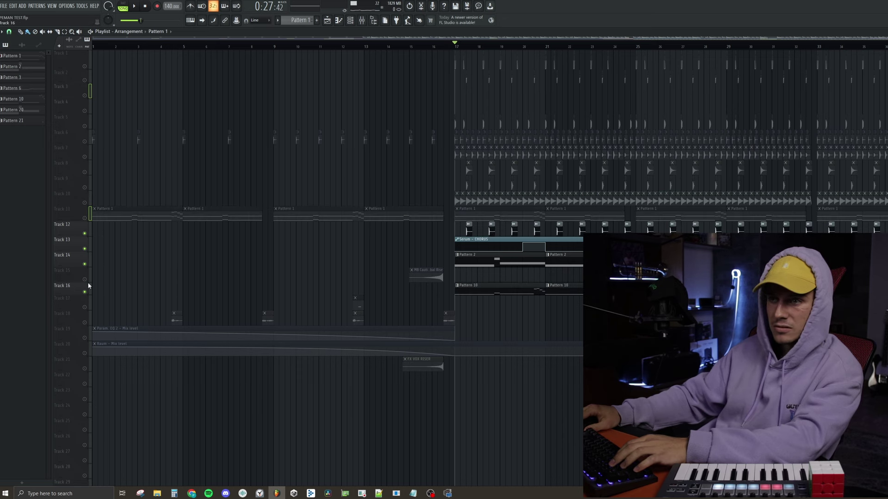
left_click(86, 265)
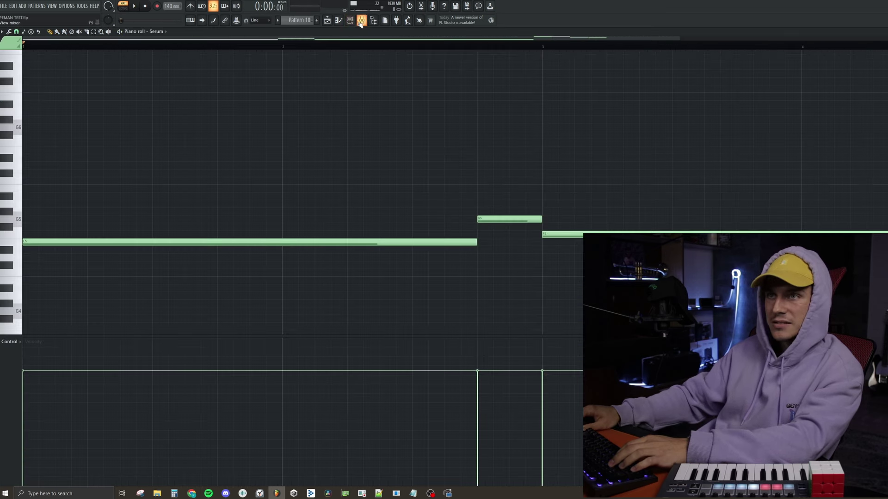
Step: Open the Serum channel's plugin and listen to its bass line in Pattern 10
left_click(360, 24)
key("space")
left_click(50, 81)
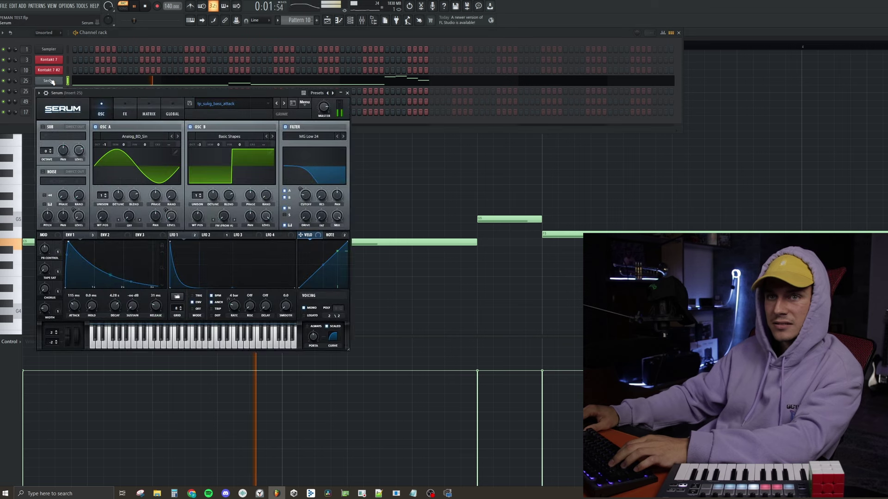
left_click_drag(180, 93, 210, 139)
key("space")
Step: Clone the Serum channel and play back Pattern 10
right_click(51, 84)
key("c")
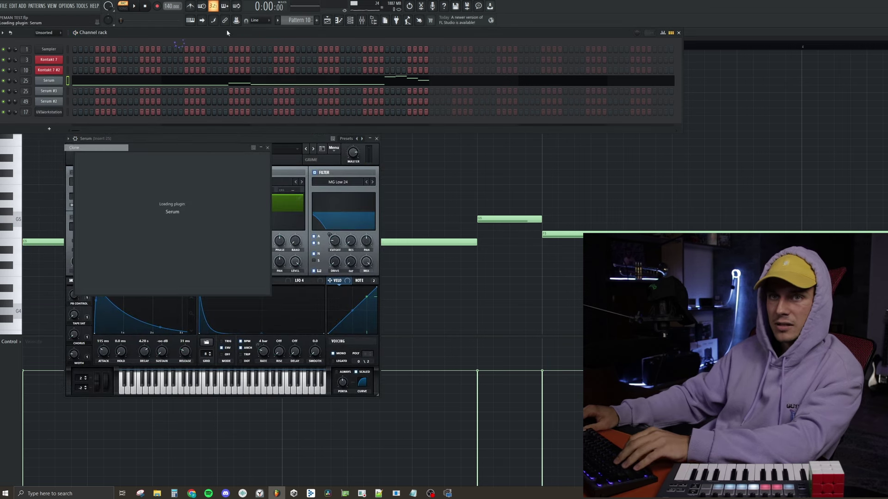
key("space")
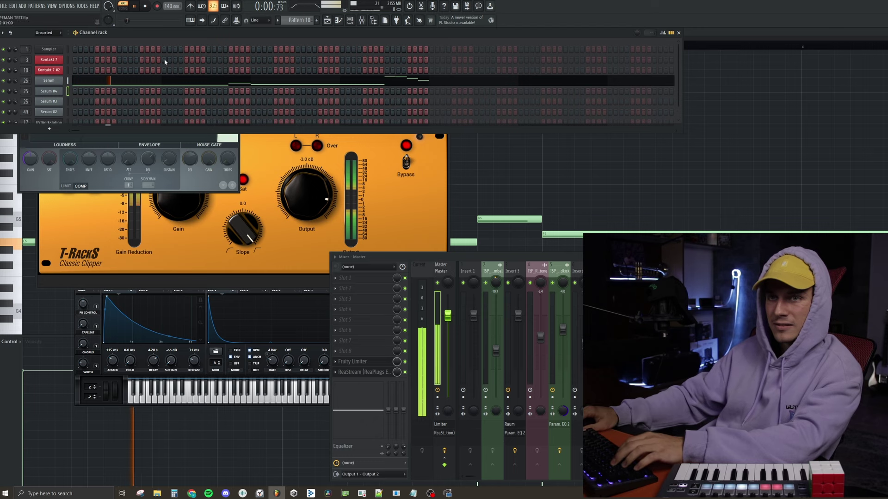
key("space")
key("F12")
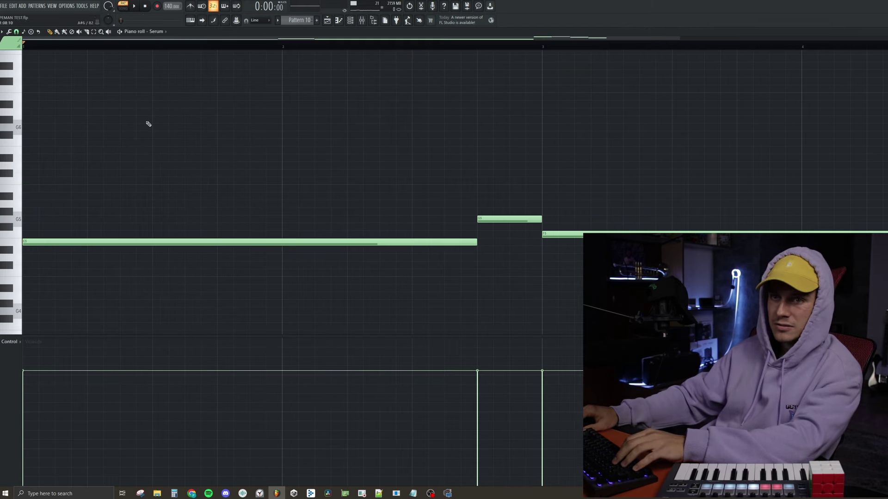
Step: Slice the two long Serum bass notes down to half a bar each and delete the cut-off parts
key("space")
key("space")
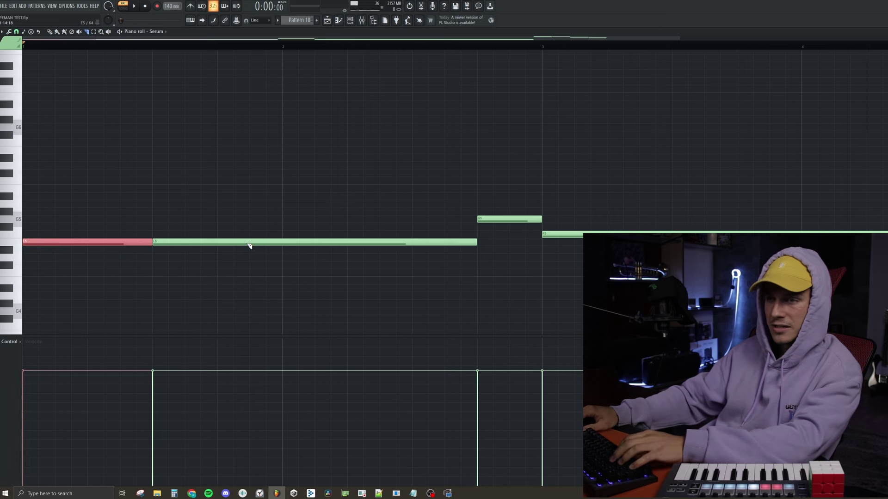
right_click(250, 245)
key("space")
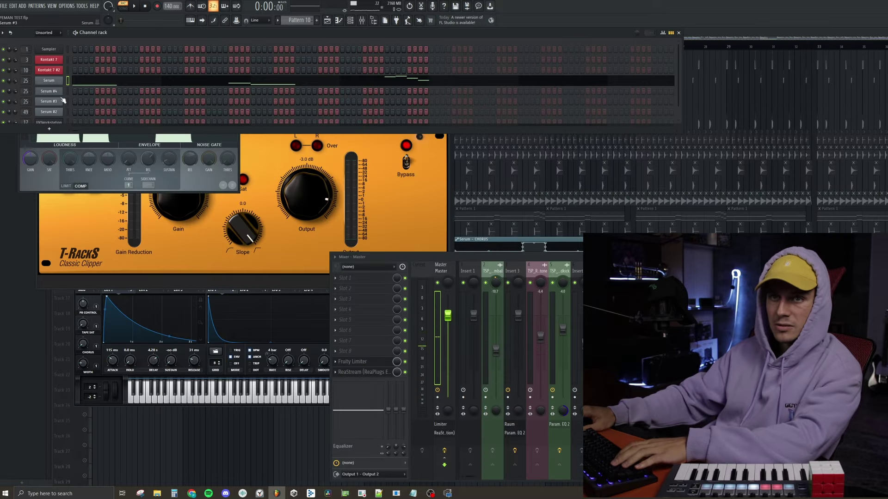
Step: Open the cloned Serum #4 channel, route it to mixer track 18 and load the preset TSP_SFW_Bass_death_valley_wob
left_click(48, 91)
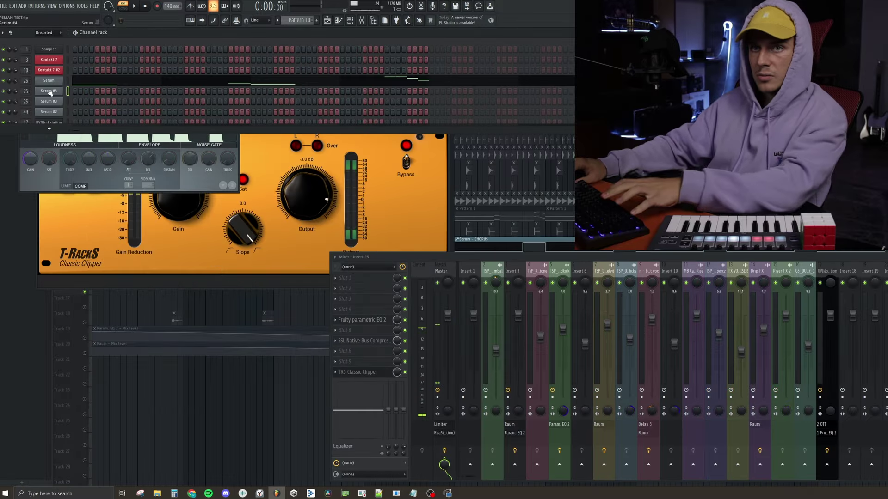
left_click(52, 91)
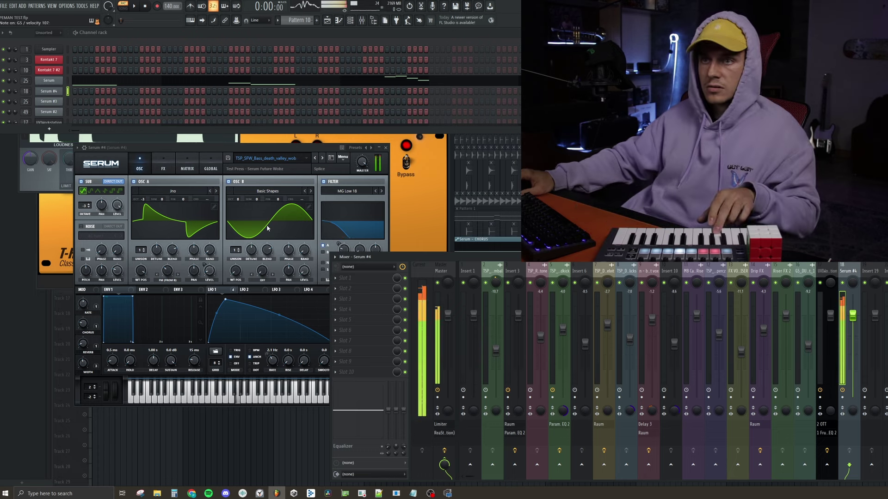
key("Return")
left_click_drag(148, 147, 126, 145)
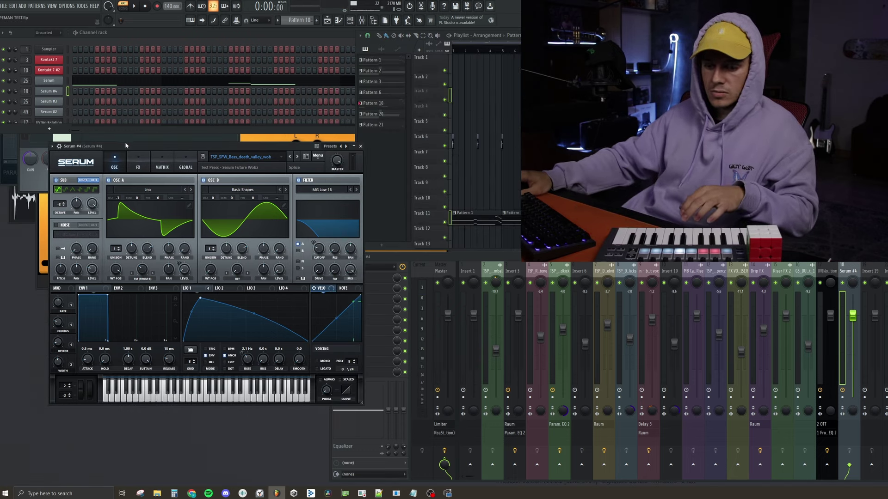
left_click(211, 79)
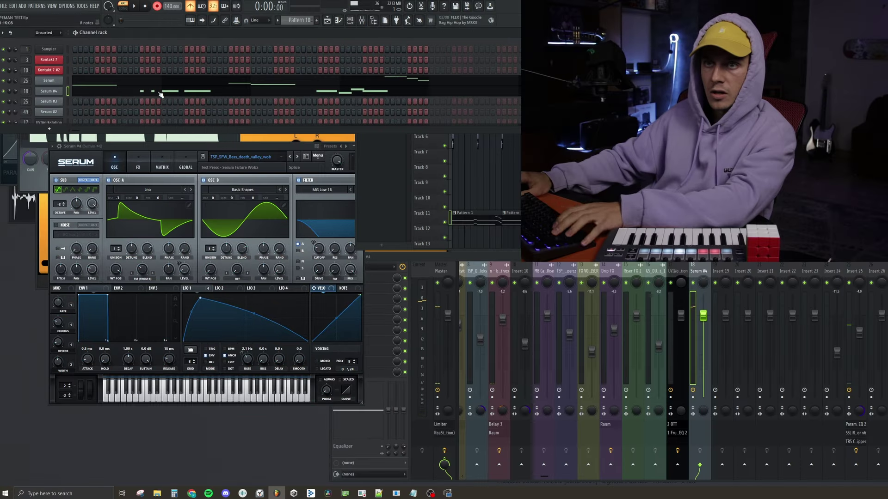
Step: Lower the first four recorded Serum #4 notes by one semitone and quantize all of the channel's notes
key("F7")
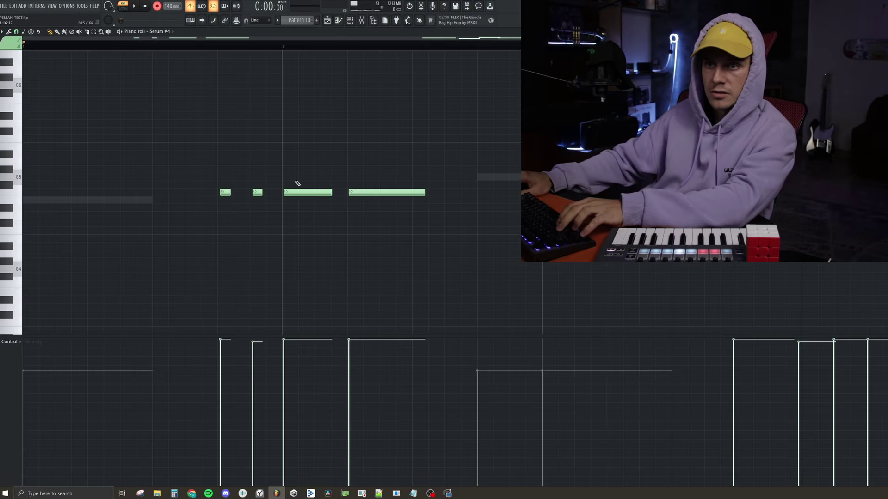
left_click_drag(488, 174, 205, 220)
key("shift+Down")
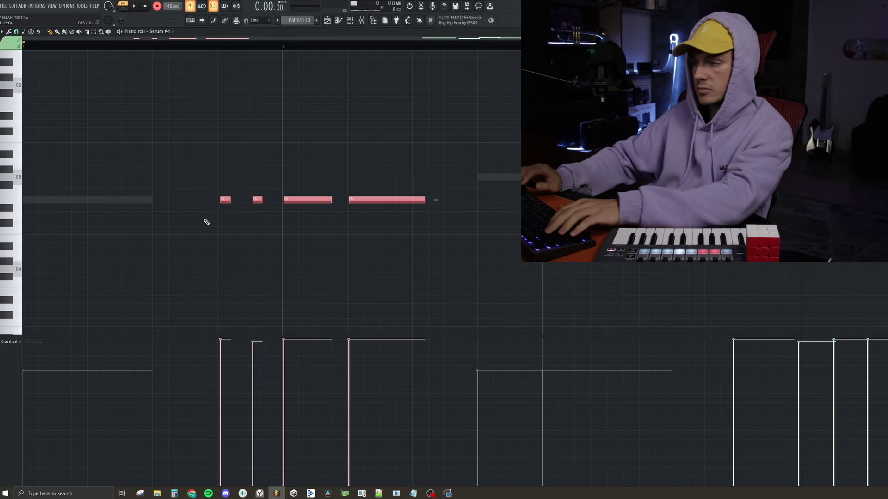
key("ctrl+a")
key("alt+q")
key("Return")
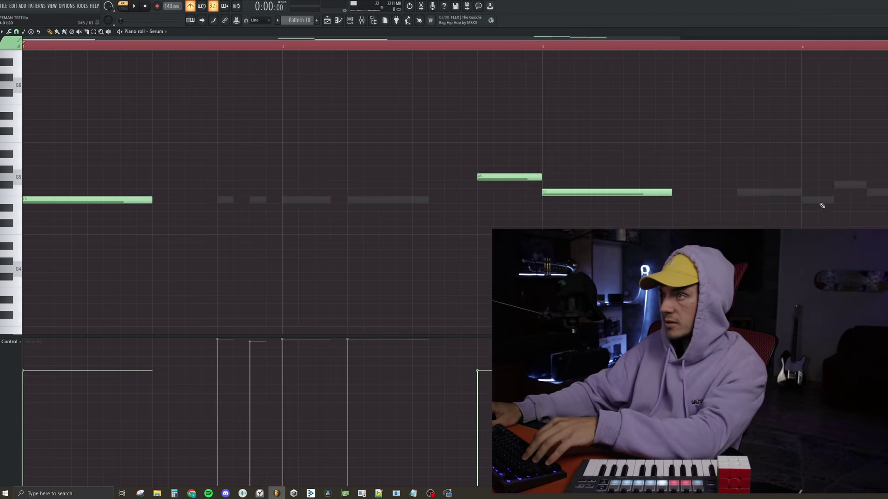
Step: Play back Pattern 10 and switch Serum #4 to the preset TSP_SBR_Bass_In_Your_Face
double_click(821, 203)
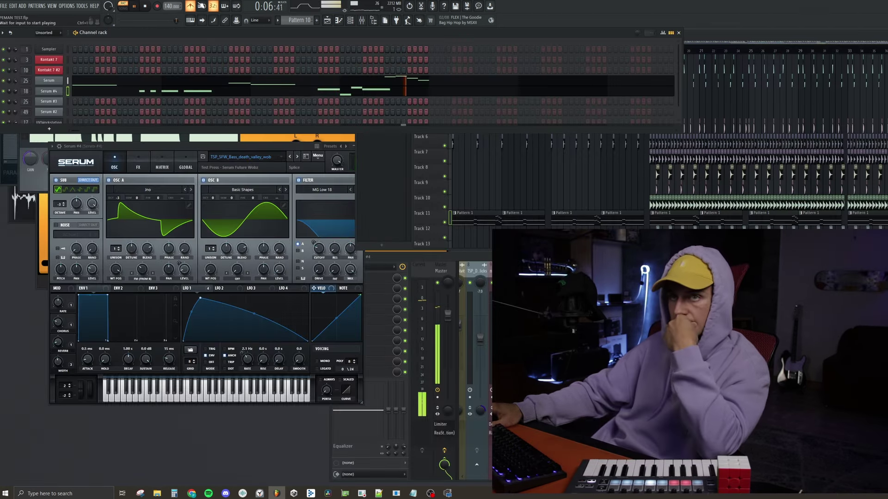
left_click(59, 93)
left_click(62, 92)
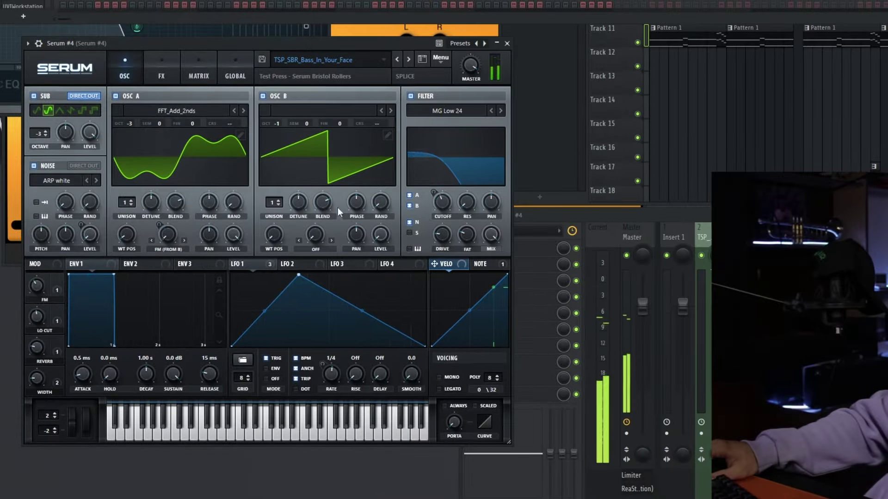
Step: Reshape Serum #4's LFO 1 curve to start high and bow outward as it falls, slow its rate, and stop playback
left_click_drag(299, 276, 232, 274)
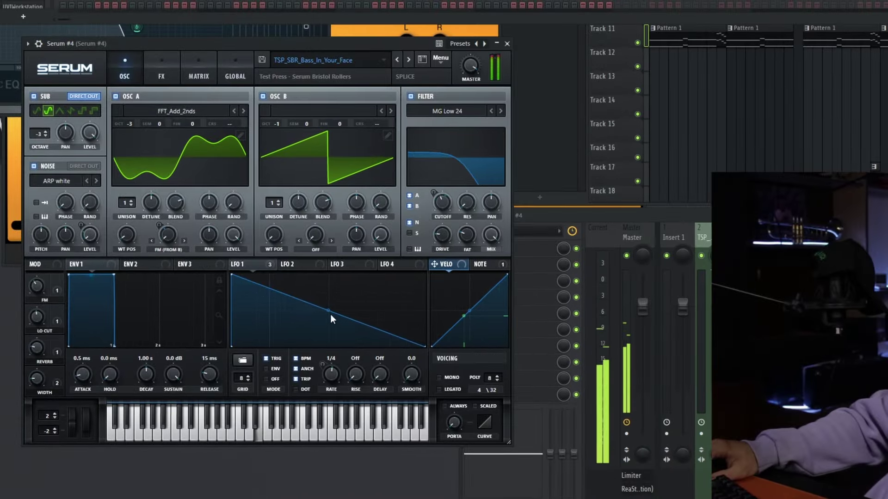
left_click_drag(331, 314, 336, 287)
left_click_drag(331, 373, 327, 381)
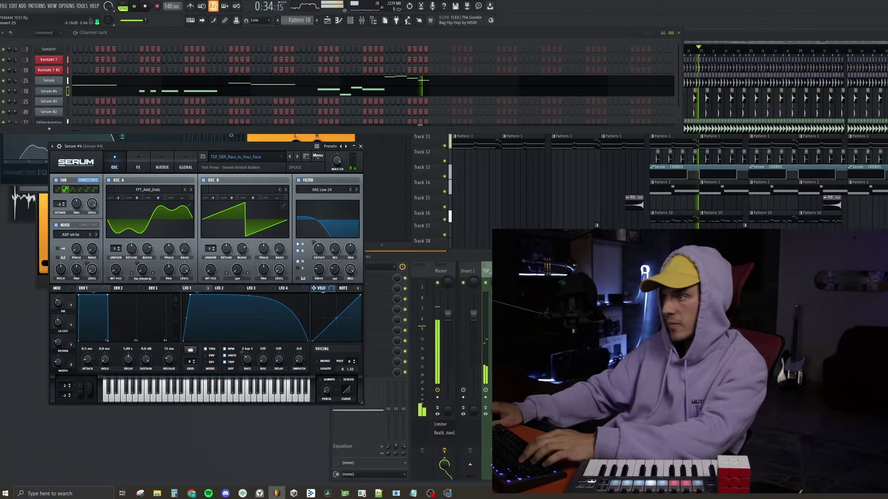
key("space")
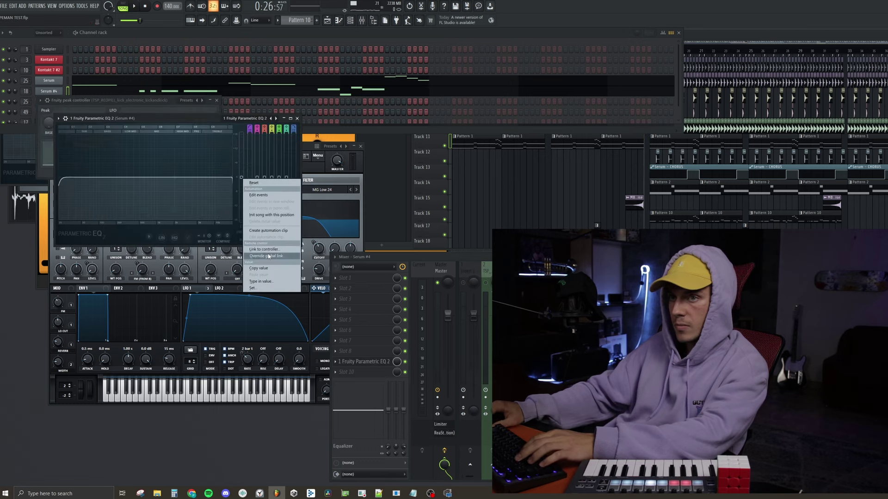
Step: Try to override the controller link of the Parametric EQ 2 main level on Serum #4, and delete the trial EQs
left_click(265, 255)
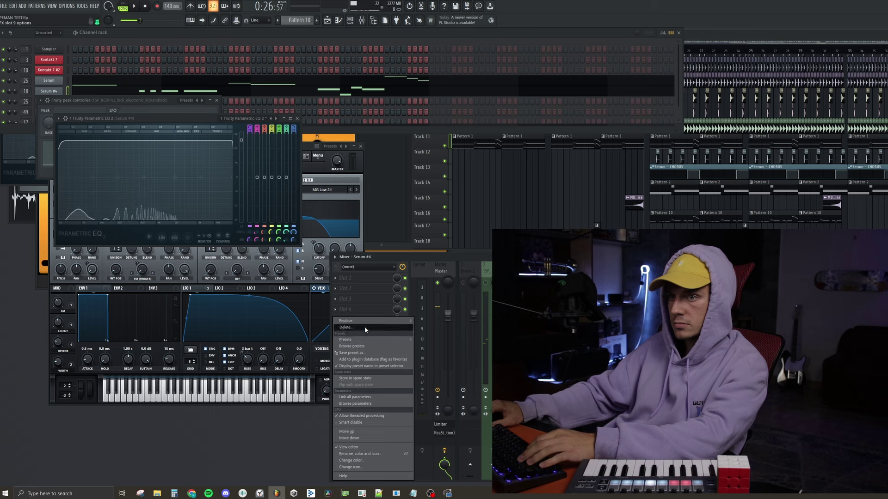
left_click(364, 327)
right_click(205, 141)
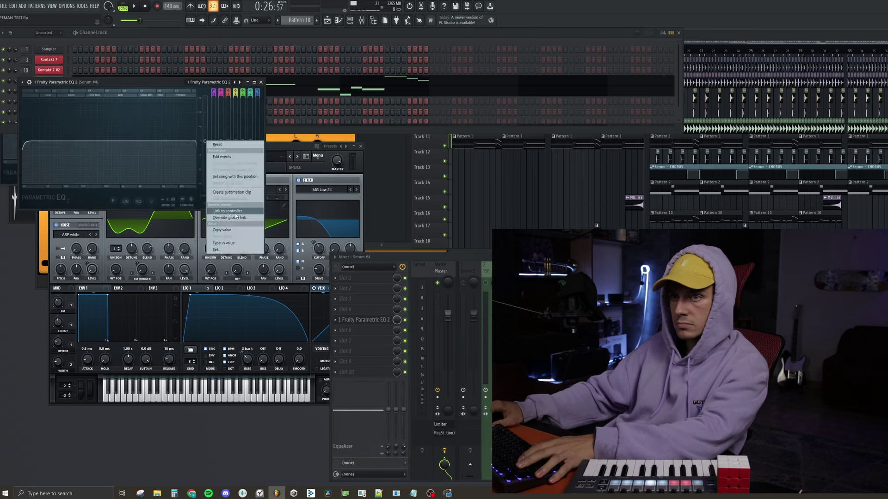
left_click(236, 216)
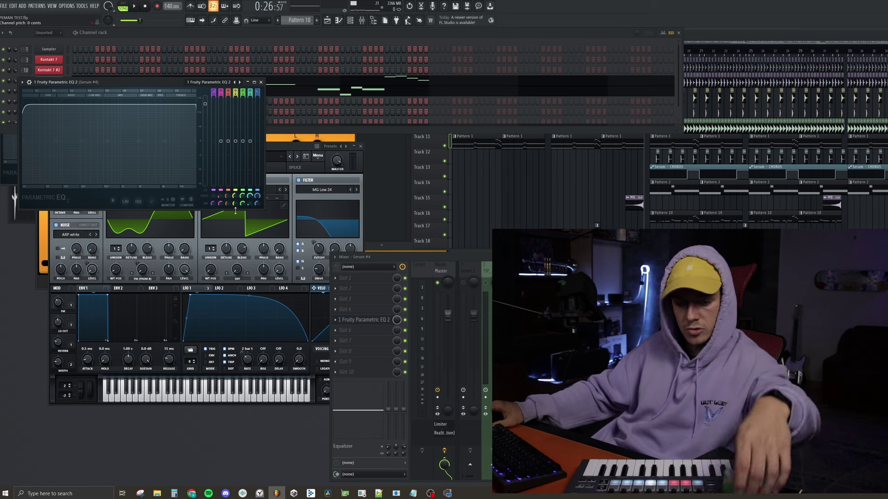
left_click(337, 322)
left_click(364, 329)
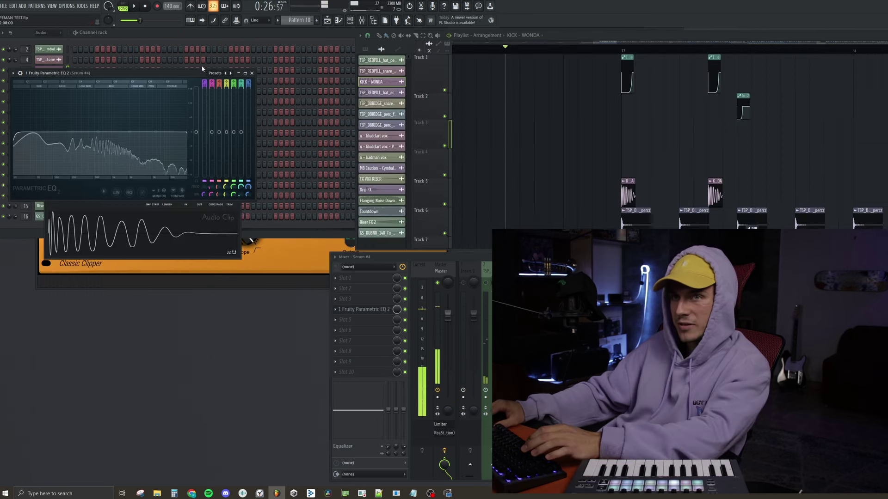
Step: Insert a Parametric EQ 2 in slot 5 of the UVIWorkstation mixer track, open its main level's remote control settings, and play the arrangement
left_click_drag(183, 71, 667, 125)
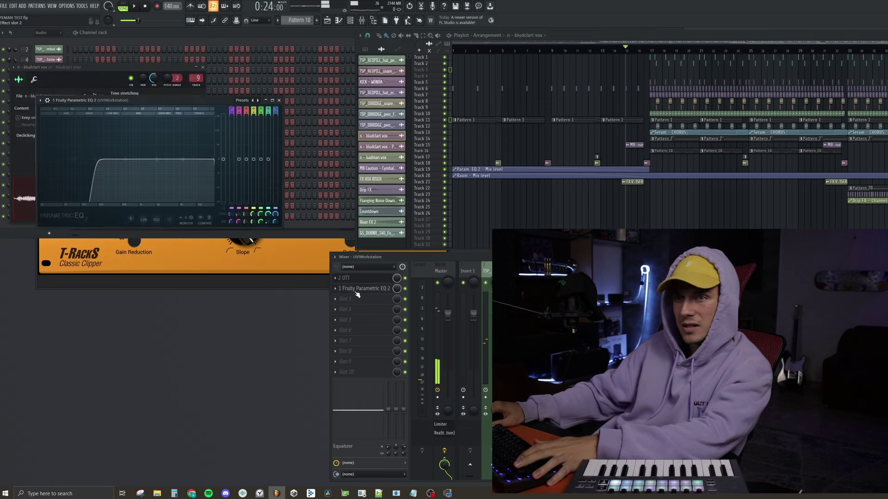
left_click(351, 320)
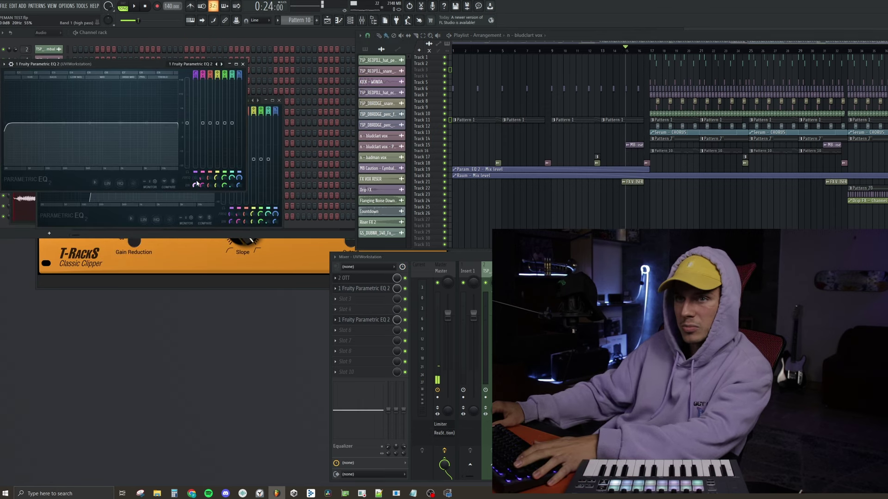
left_click(197, 181)
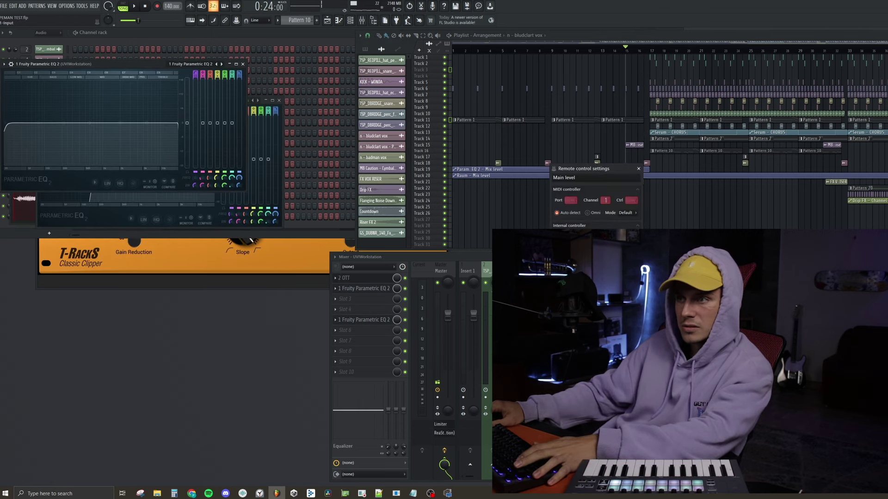
key("Escape")
key("space")
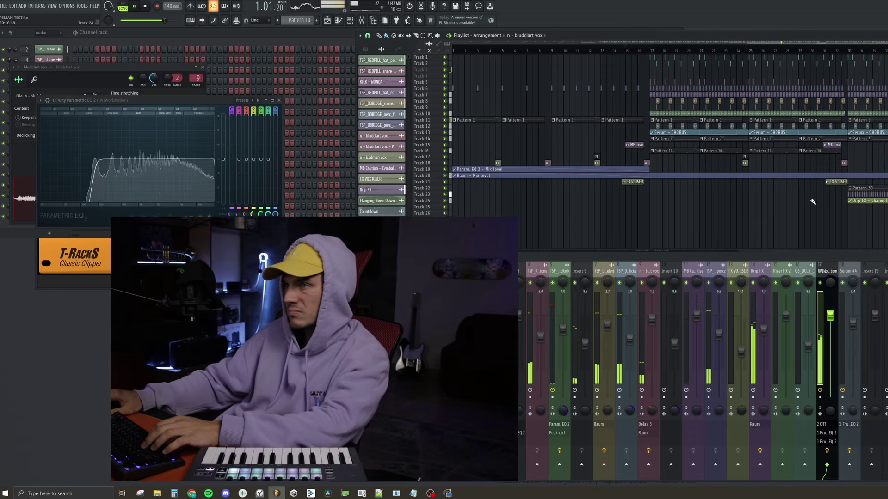
key("space")
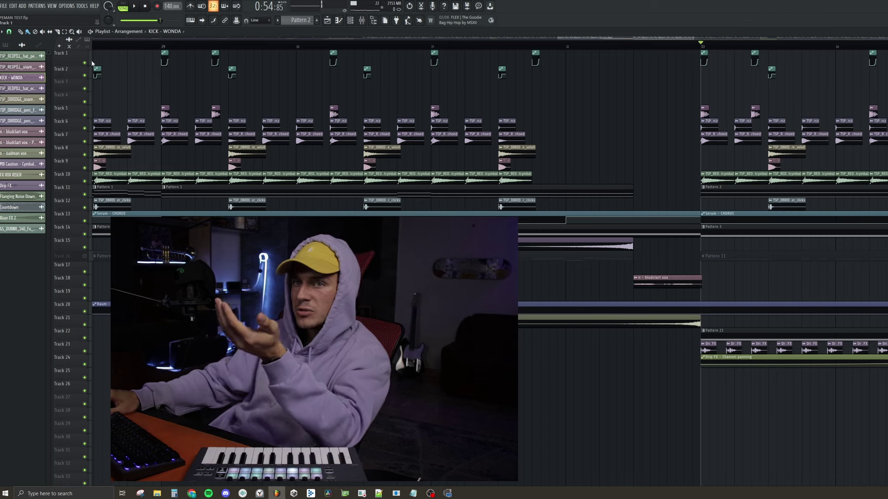
Step: Audition Track 11 and the grouped drum tracks 1 to 10 in solo, and unsolo them again
right_click(86, 194)
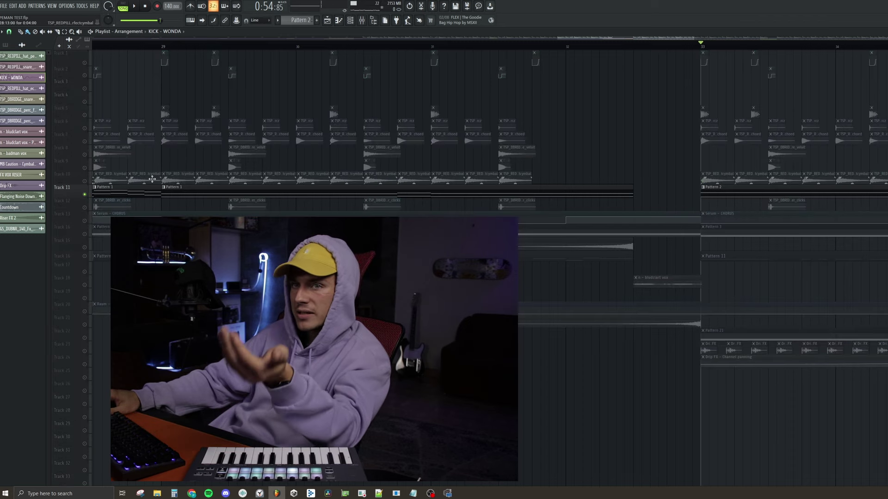
right_click(85, 195)
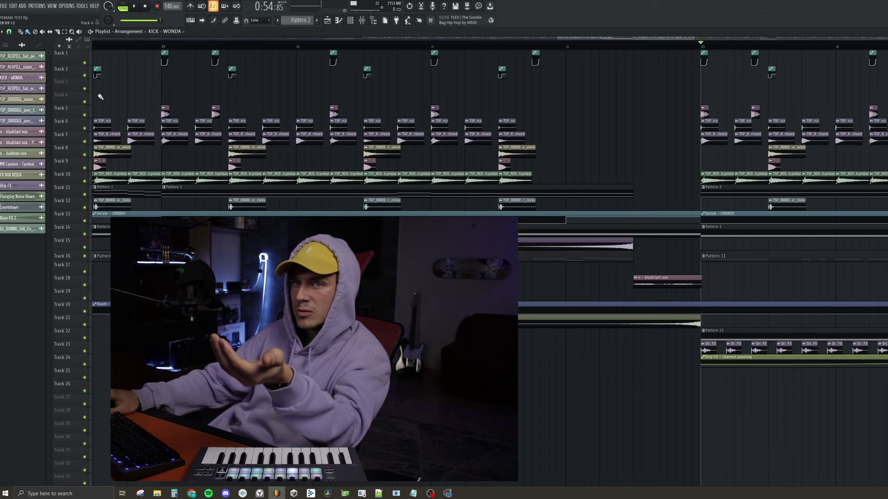
right_click(85, 181)
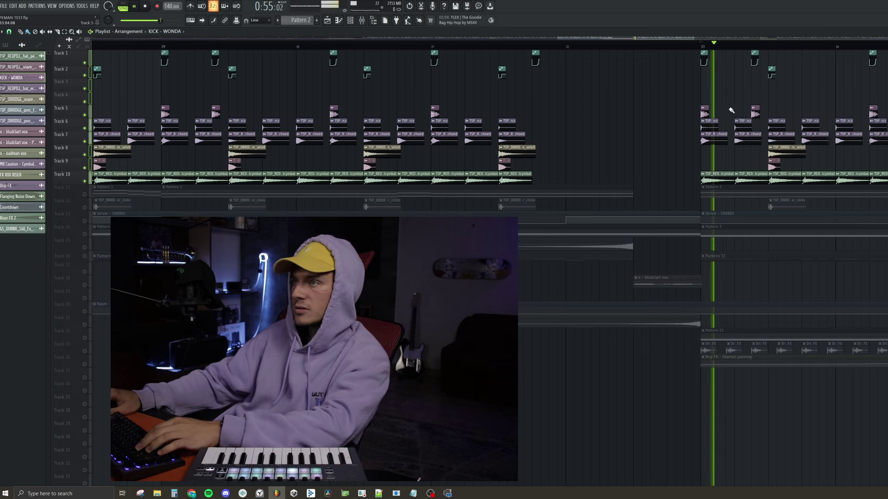
left_click(804, 111)
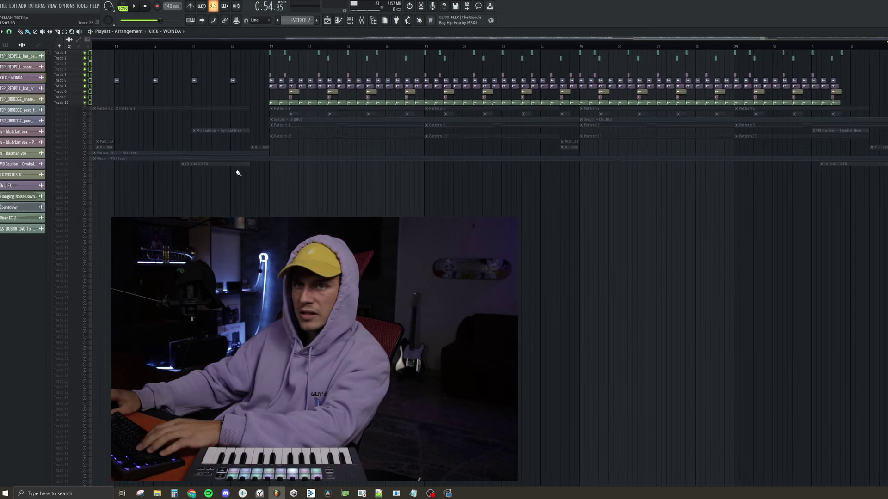
right_click(85, 103)
right_click(86, 103)
right_click(85, 103)
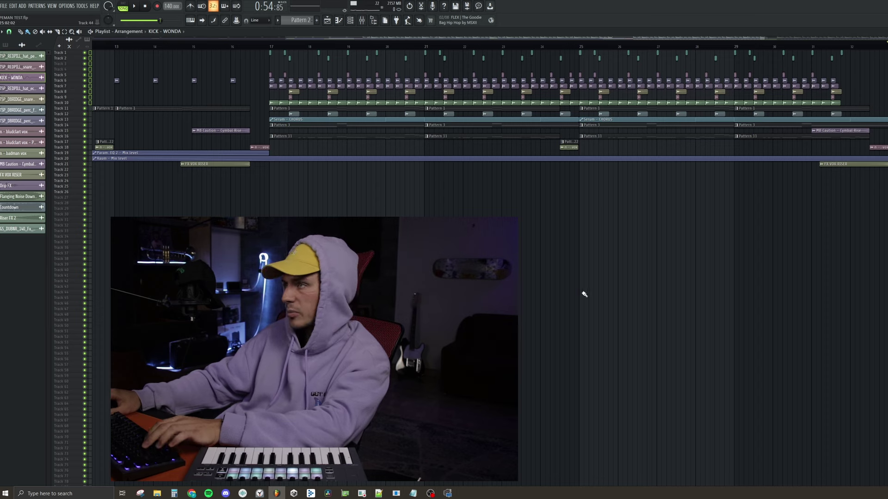
Step: Open the Pattern 2 and Pattern 3 clips at bar 33 to examine their UVIWorkstation and Kontakt 7 #2 notes
left_click_drag(782, 383, 887, 52)
scroll(691, 156, "up", 4)
scroll(690, 160, "up", 3)
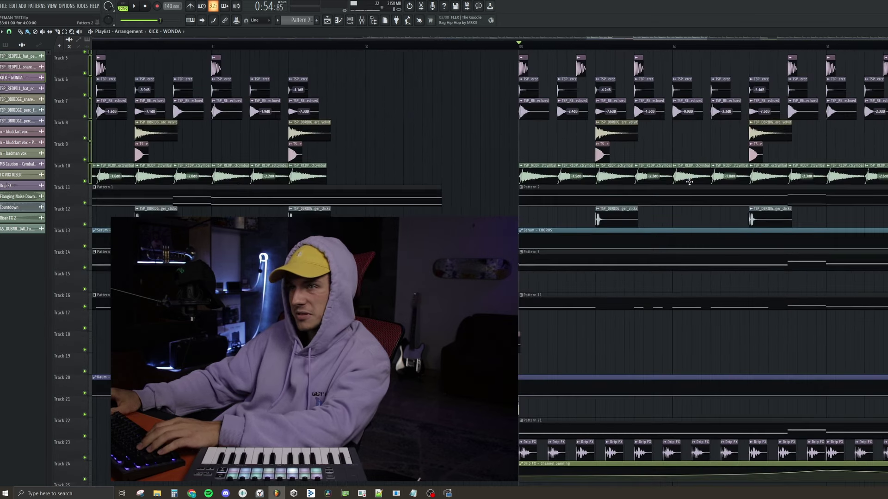
scroll(657, 190, "down", 3)
double_click(668, 170)
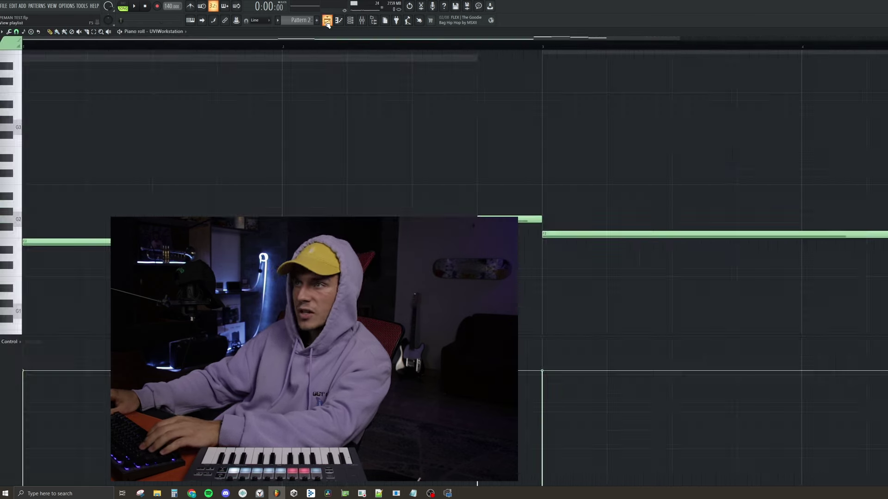
left_click(327, 20)
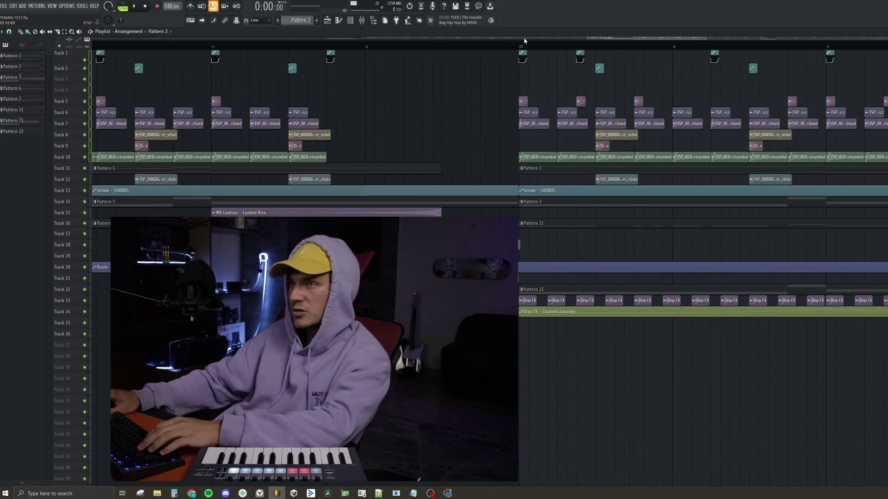
double_click(569, 202)
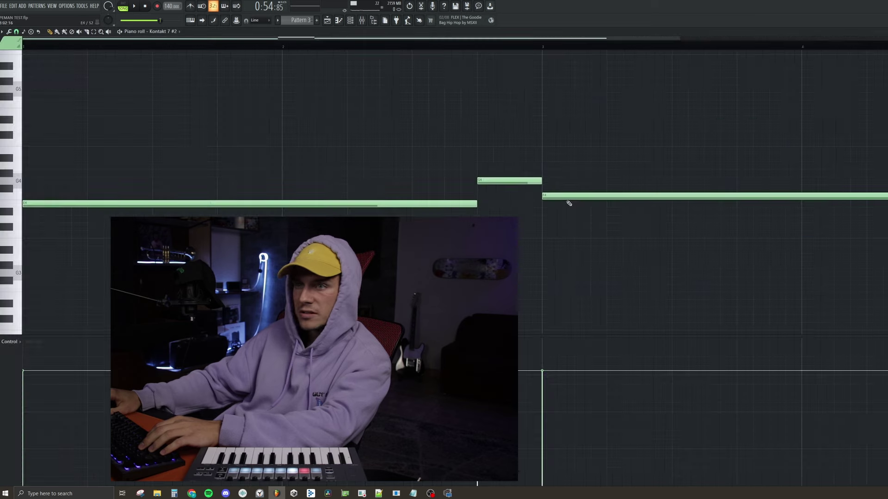
Step: Slice the first long UVIWorkstation note of Pattern 3 within its first bar and play it back
key("space")
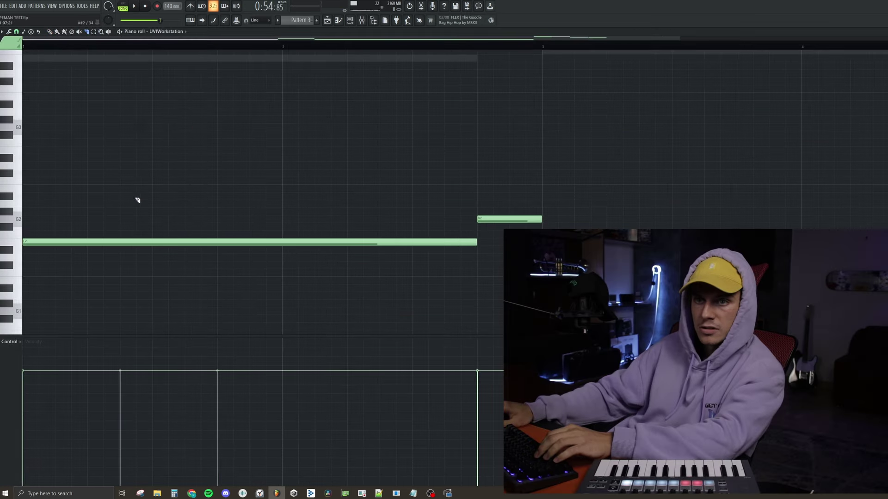
left_click_drag(215, 230, 245, 259)
key("space")
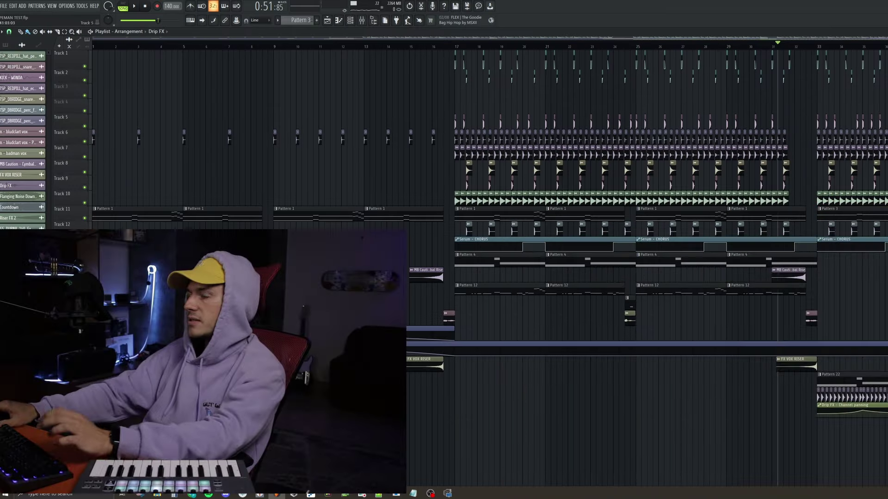
Step: Rearrange the kick clips on Track 5 in the section after bar 41
left_click_drag(780, 85, 887, 243)
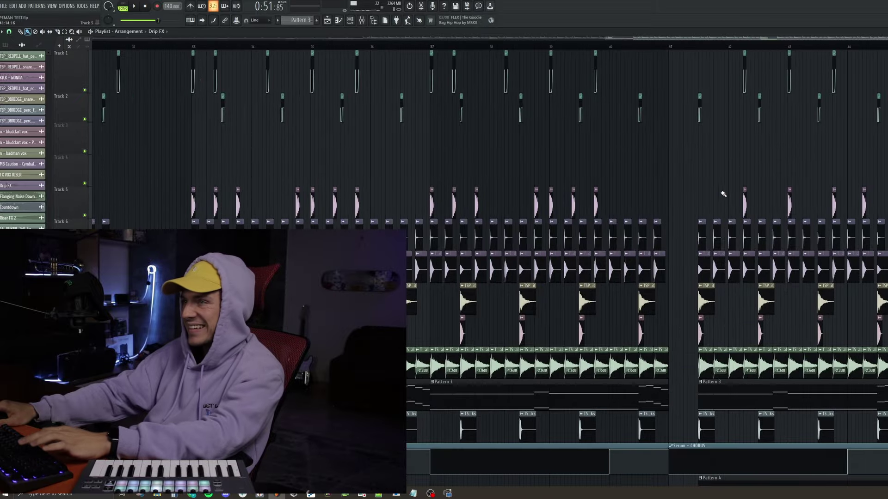
left_click_drag(752, 172, 623, 203)
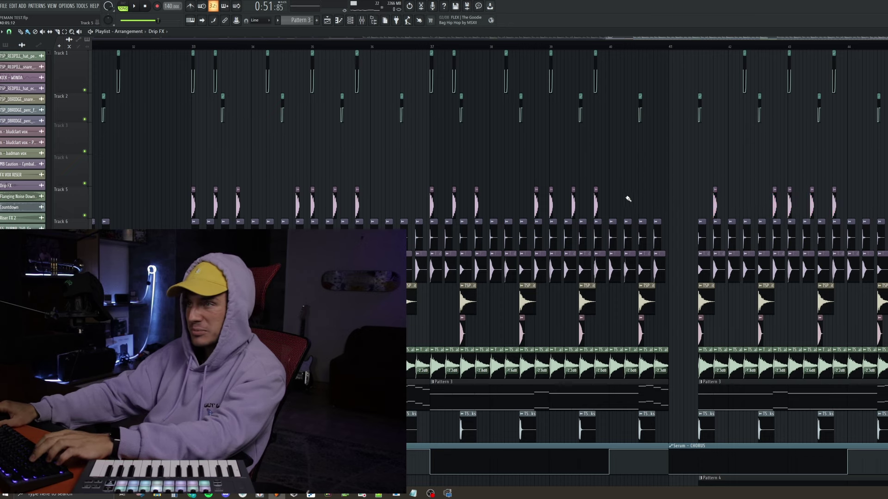
scroll(628, 199, "down", 5)
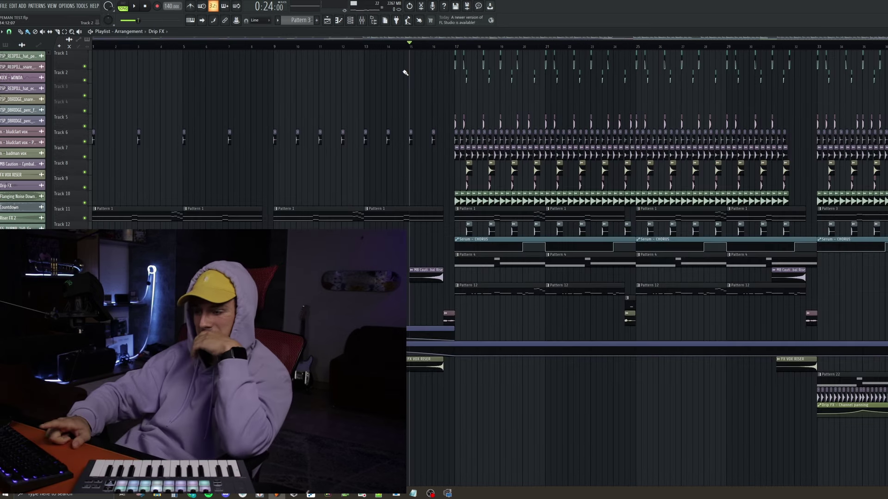
Step: Replace the Limiter on the master track with Ozone 9 Maximizer and set its threshold to -3.2 dB
key("F9")
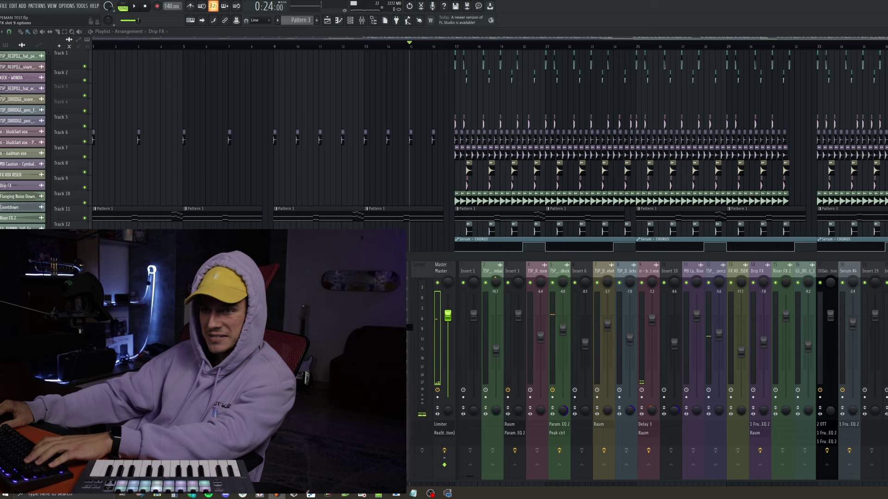
left_click(609, 271)
left_click(356, 327)
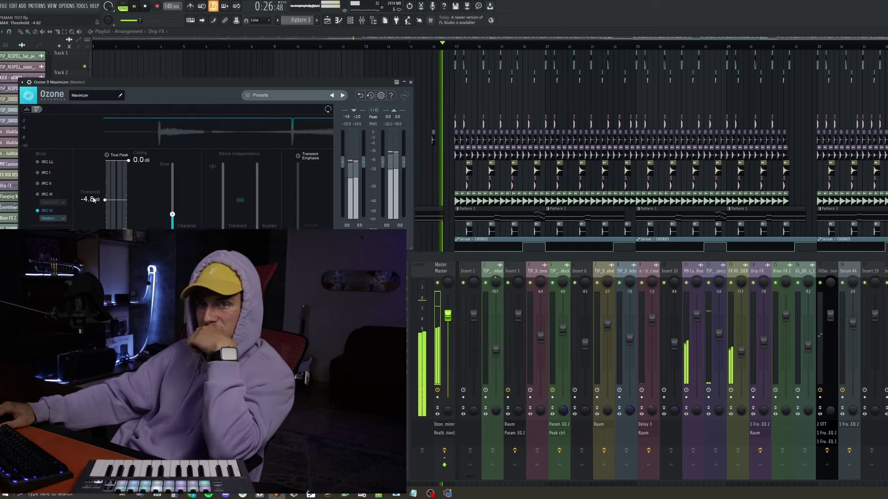
left_click_drag(92, 198, 92, 182)
Step: Lower the Serum #4 mixer fader slightly, and close the Ozone Maximizer and the mixer
left_click_drag(853, 319, 855, 321)
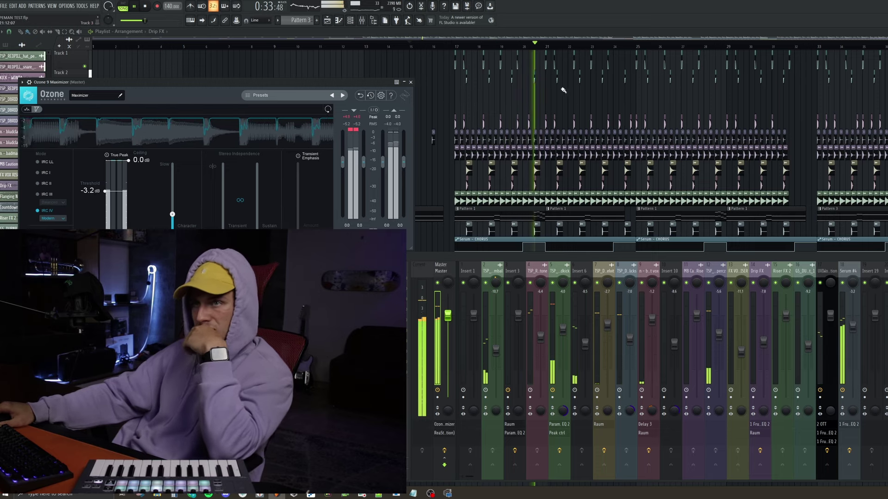
left_click(410, 82)
key("F9")
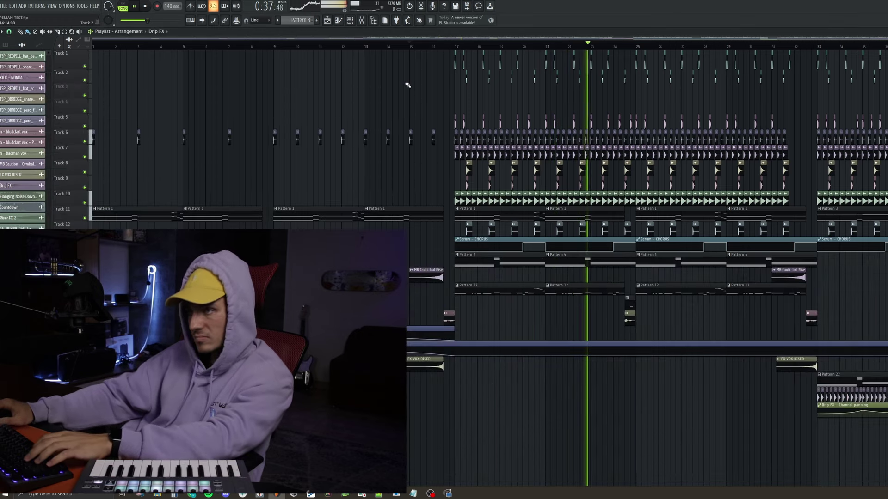